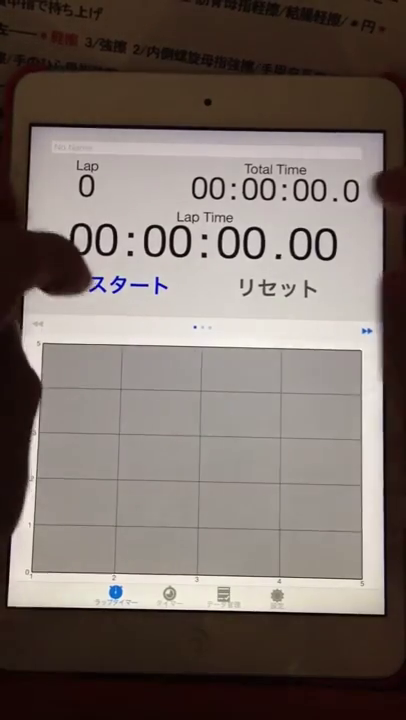
Start the timer and record a rapid series of laps, filling the zigzag graph.
{"action": "left_click", "coordinate": [128, 284]}
{"action": "left_click", "coordinate": [277, 286]}
{"action": "left_click", "coordinate": [277, 288]}
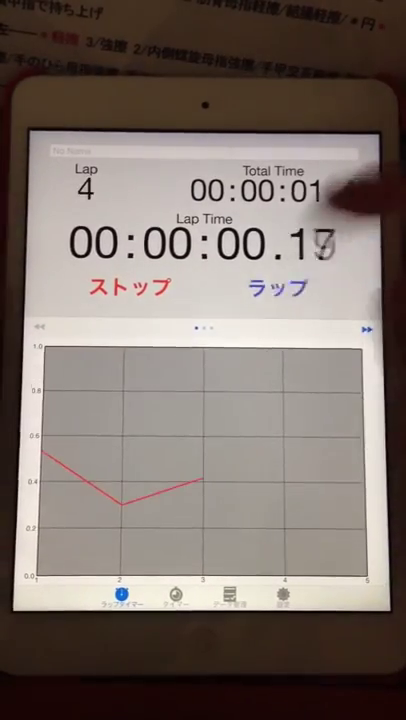
{"action": "left_click", "coordinate": [277, 288]}
{"action": "left_click", "coordinate": [277, 288]}
{"action": "left_click", "coordinate": [277, 288]}
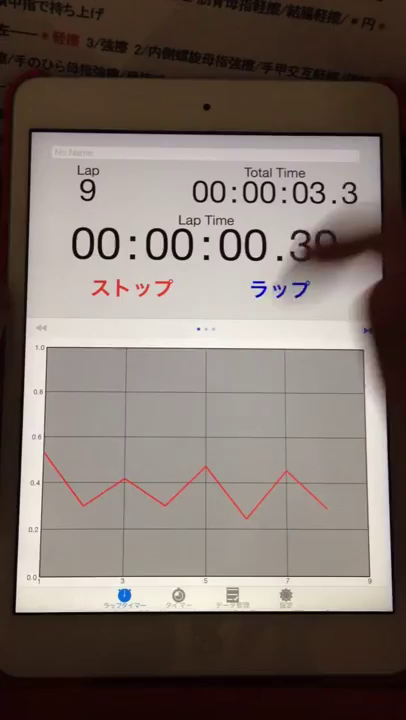
{"action": "left_click", "coordinate": [277, 288]}
{"action": "left_click", "coordinate": [277, 288]}
{"action": "left_click", "coordinate": [277, 288]}
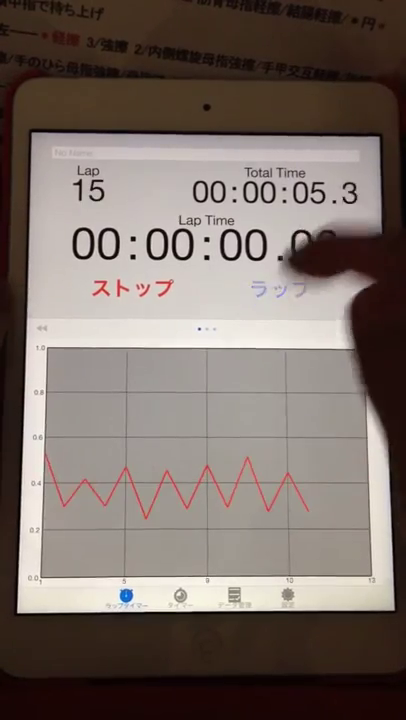
{"action": "left_click", "coordinate": [277, 288]}
{"action": "left_click", "coordinate": [277, 288]}
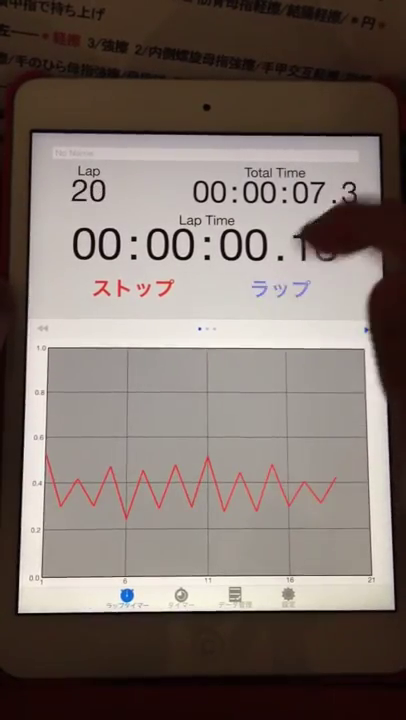
{"action": "left_click", "coordinate": [277, 288]}
{"action": "left_click", "coordinate": [277, 288]}
{"action": "left_click", "coordinate": [277, 288]}
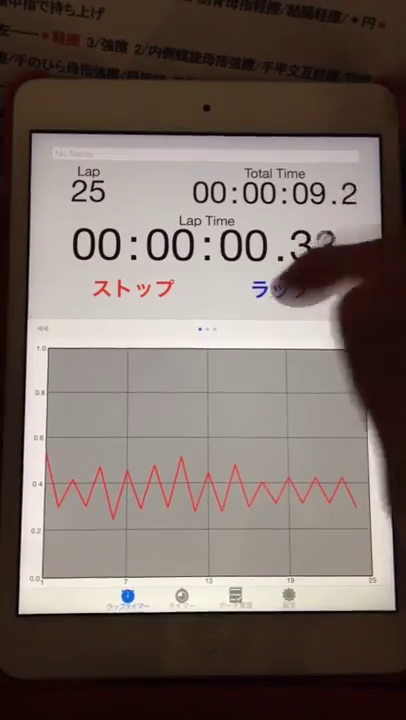
{"action": "left_click", "coordinate": [277, 288]}
{"action": "left_click", "coordinate": [277, 288]}
{"action": "left_click", "coordinate": [277, 288]}
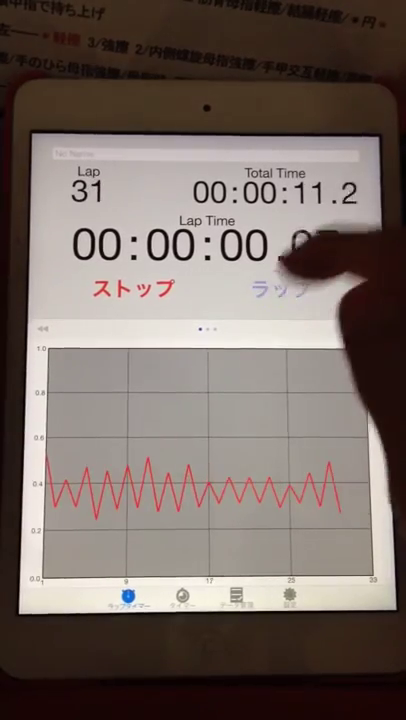
{"action": "left_click", "coordinate": [277, 288]}
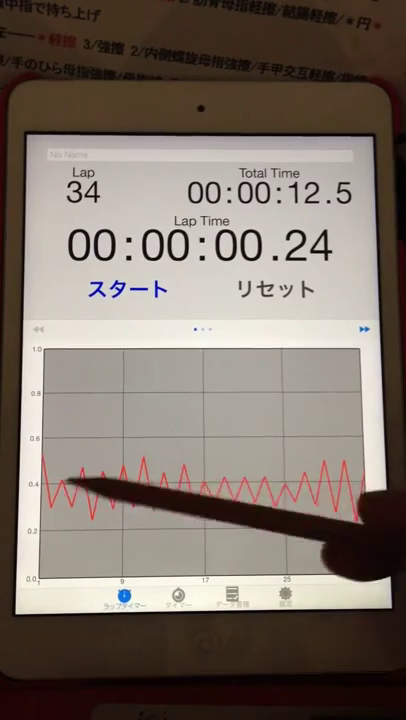
Slide the graph aside and scroll the lap list down to Lap 1 (0.53 s).
{"action": "left_click_drag", "start_coordinate": [300, 460], "coordinate": [100, 460]}
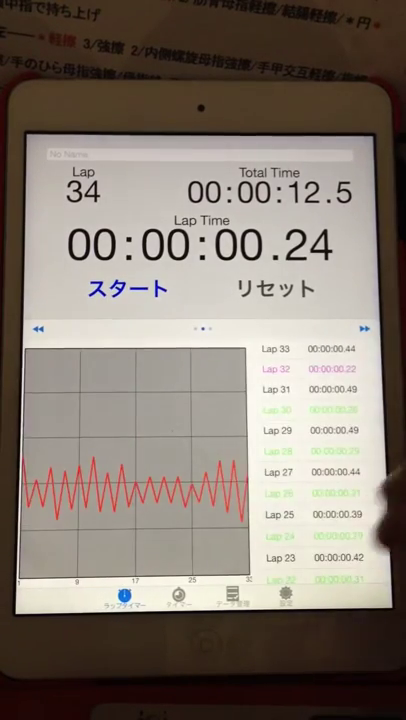
{"action": "left_click_drag", "start_coordinate": [330, 540], "coordinate": [330, 360]}
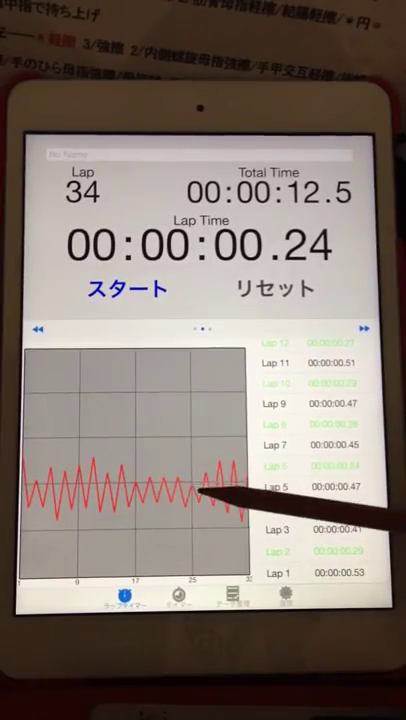
{"action": "scroll", "coordinate": [310, 460], "scroll_direction": "up", "scroll_amount": 3}
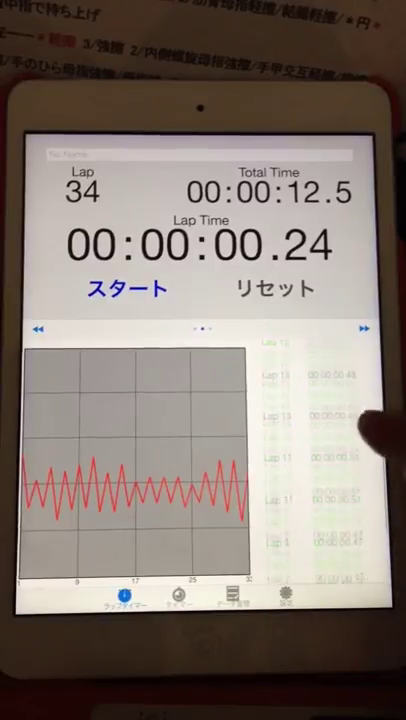